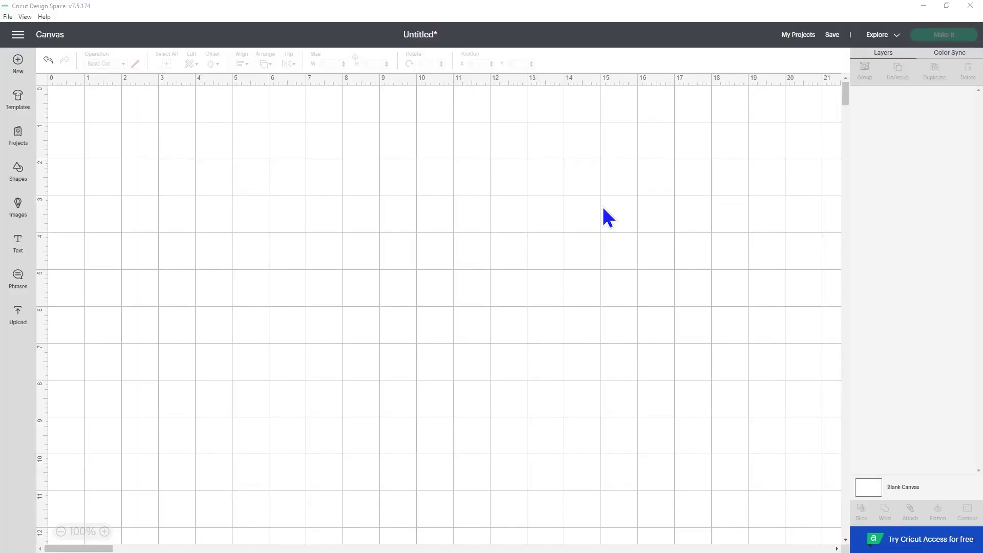
Add a text box reading 'Hanks, Maker Mentor' to the canvas
click(496, 406)
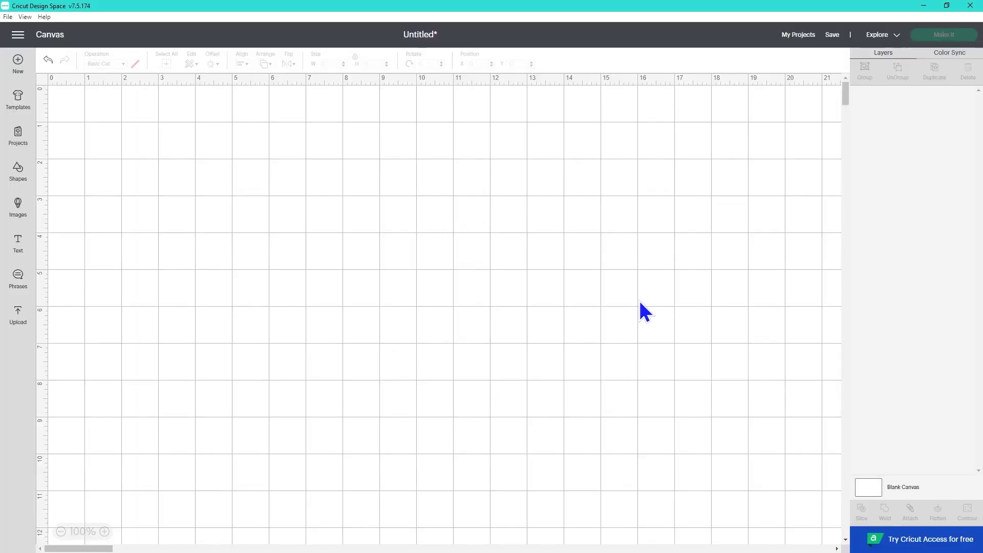
click(18, 248)
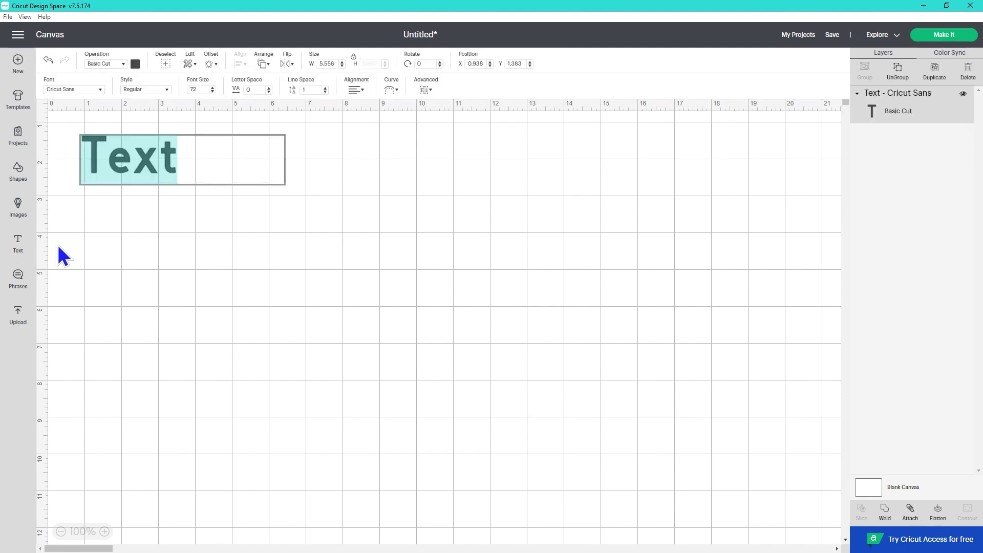
text(Hanks,)
text( Maker Ment)
text(or)
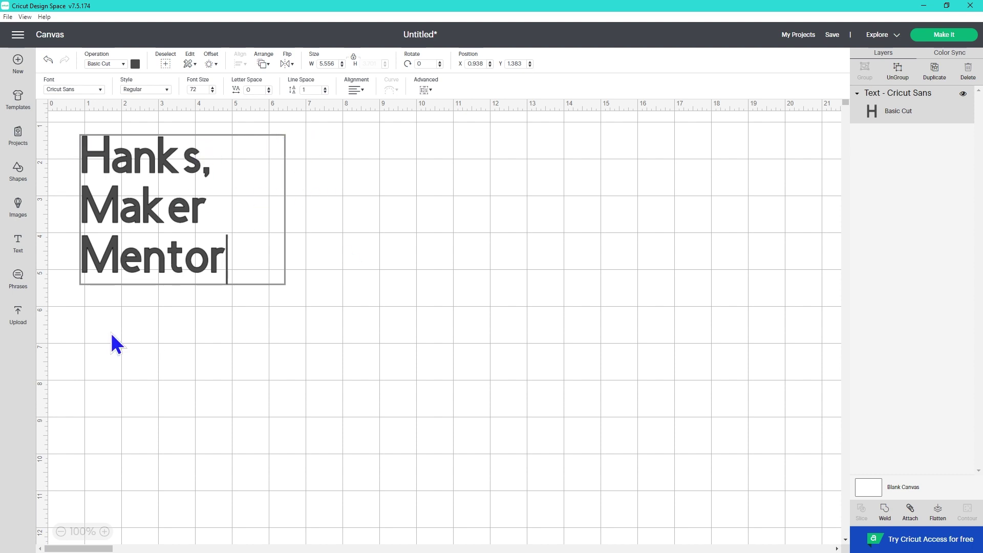
click(357, 90)
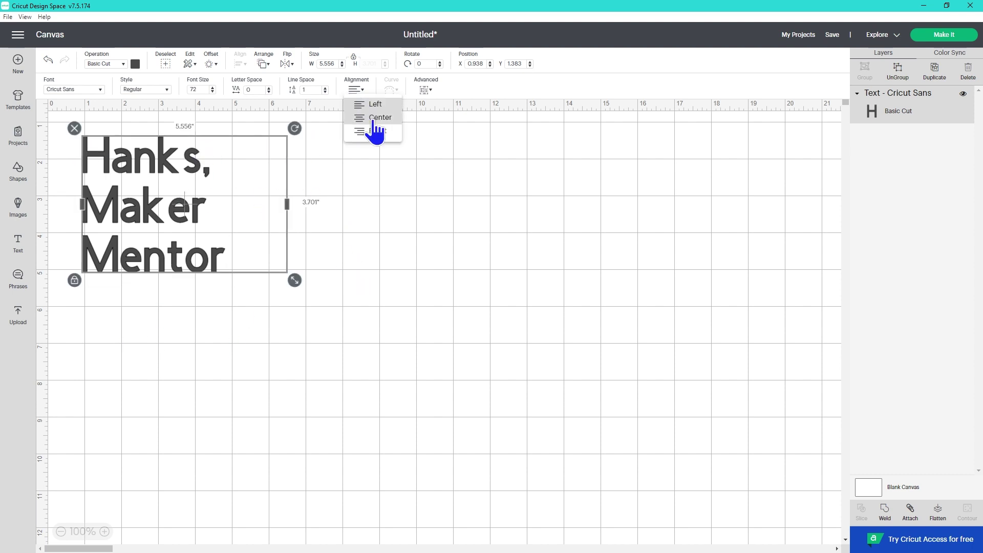
Center-align the text and widen its box to about 10.25 in so 'Maker Mentor' shares a line
click(373, 117)
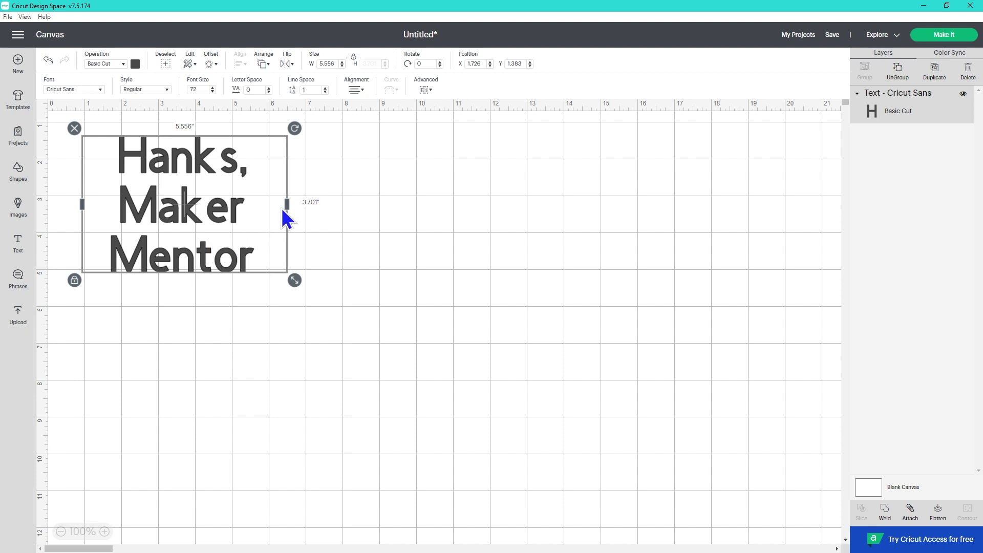
drag(287, 203, 460, 190)
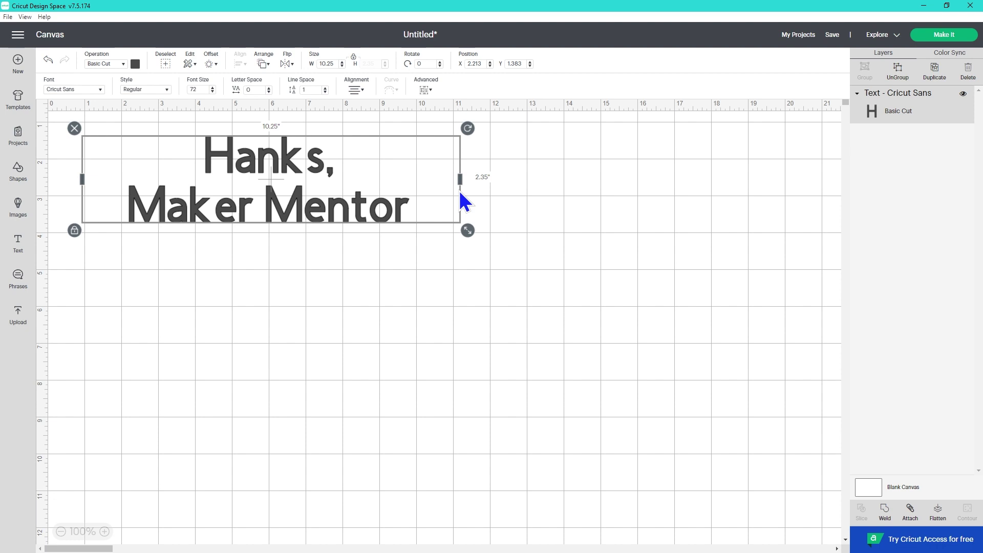
In Settings, try the Cricut Maker, Maker 3 and Explore 3 load types, then save with Cricut Joy
click(18, 36)
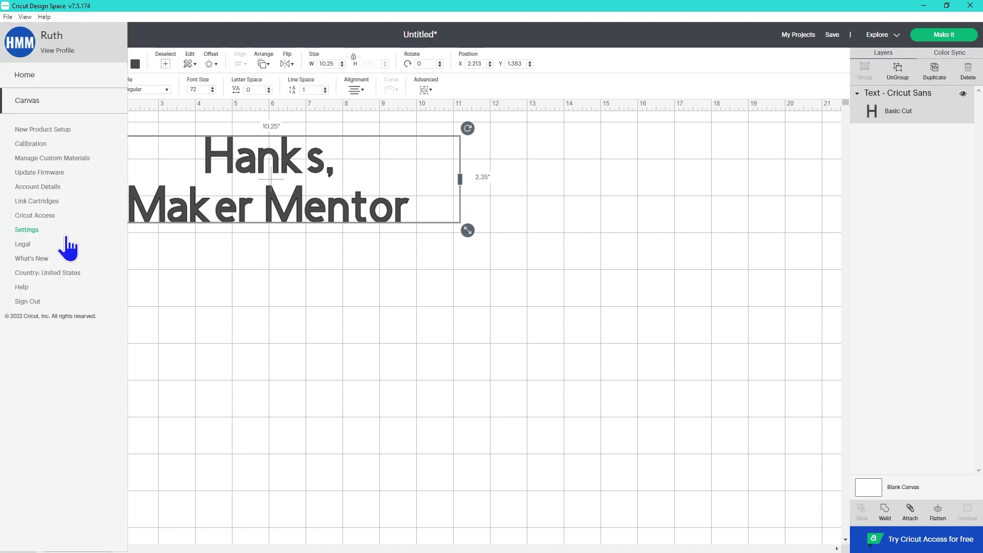
click(26, 229)
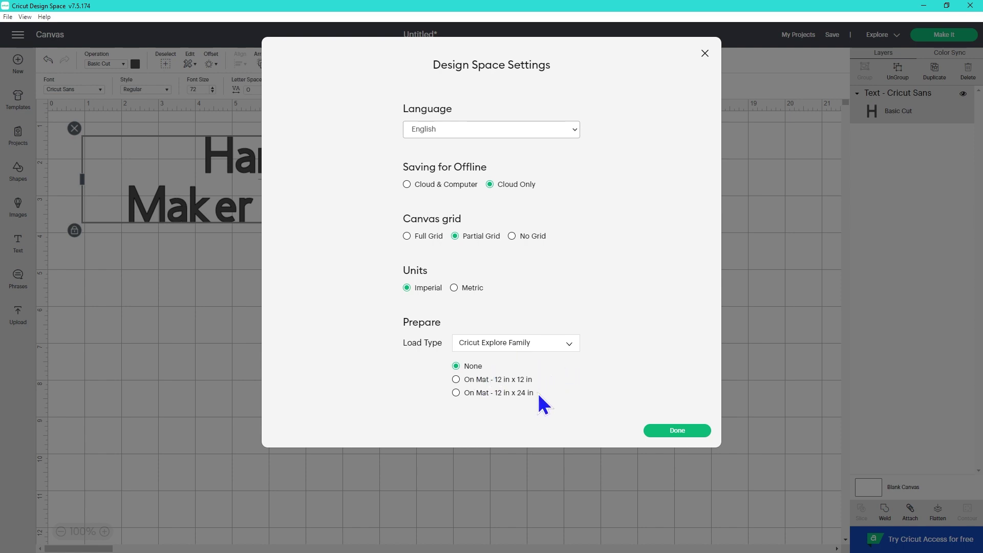
click(569, 343)
click(491, 359)
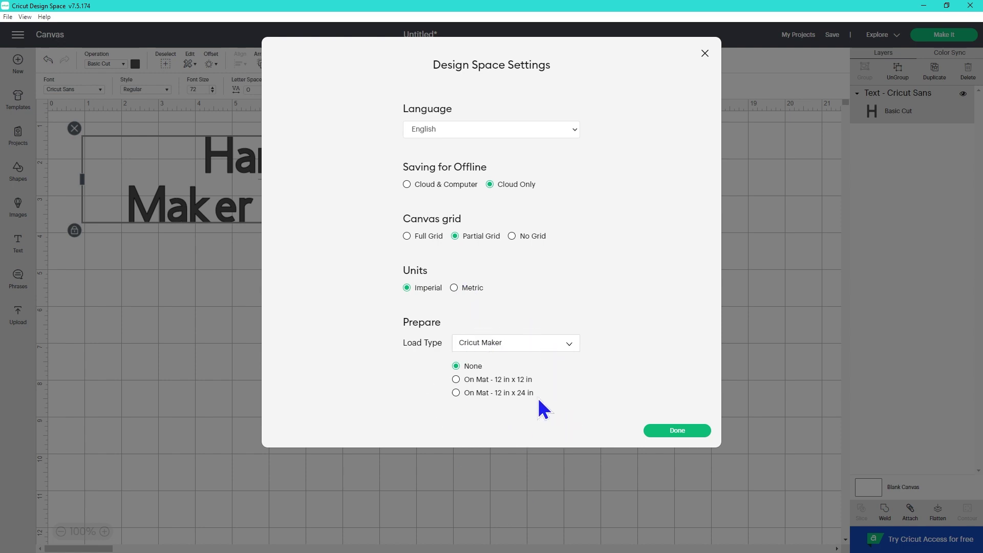
click(542, 350)
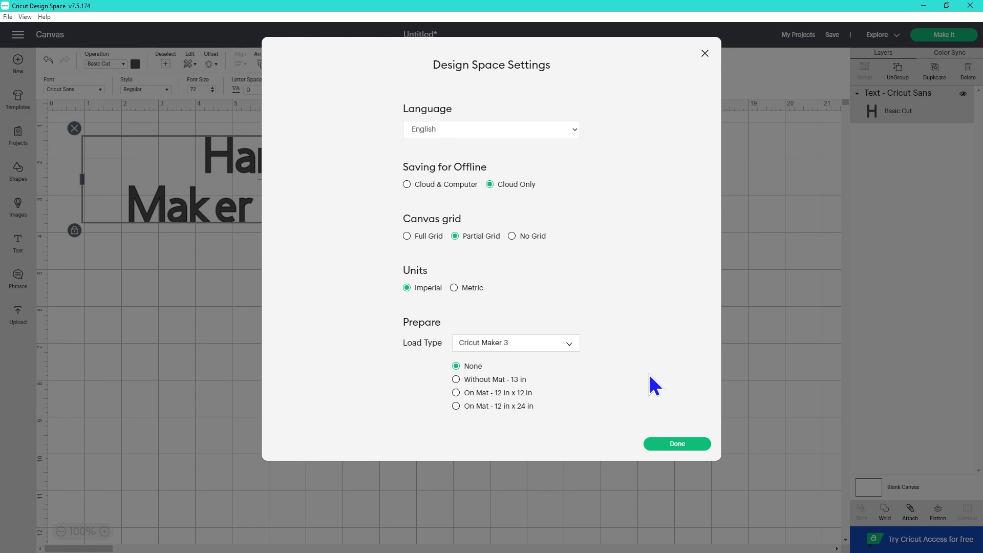
click(500, 342)
click(517, 374)
click(479, 343)
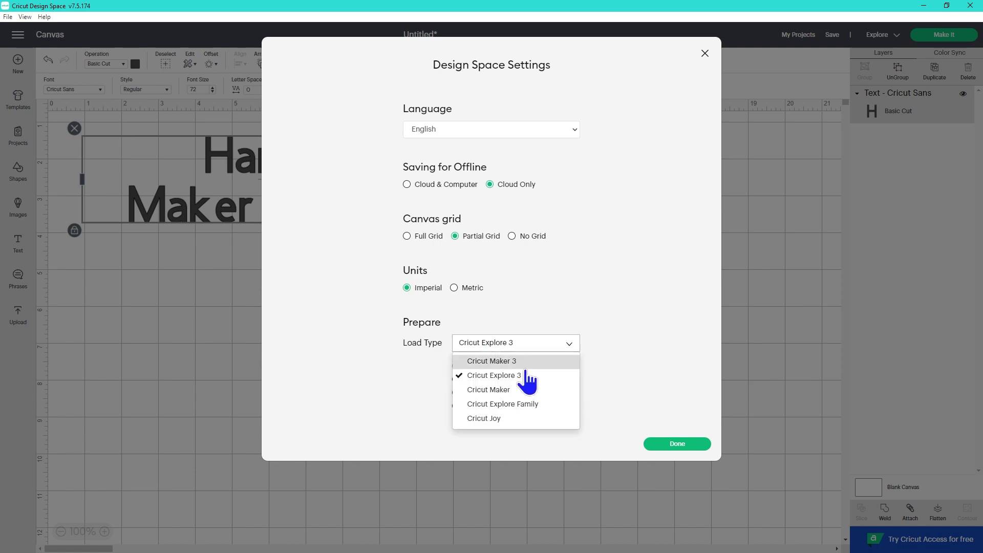
click(509, 419)
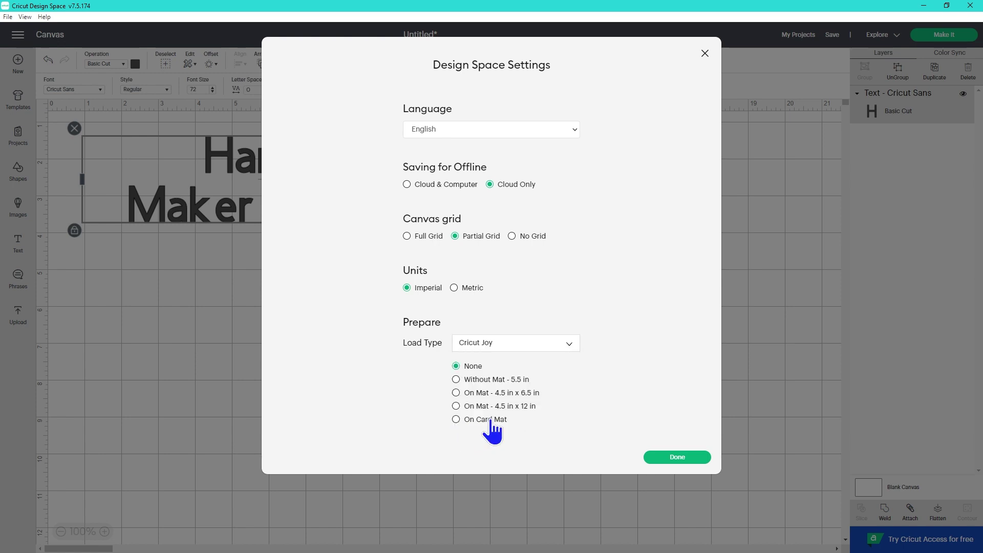
click(682, 457)
Start Make It and load the material On Mat at 4.5 in x 6.5 in
click(956, 37)
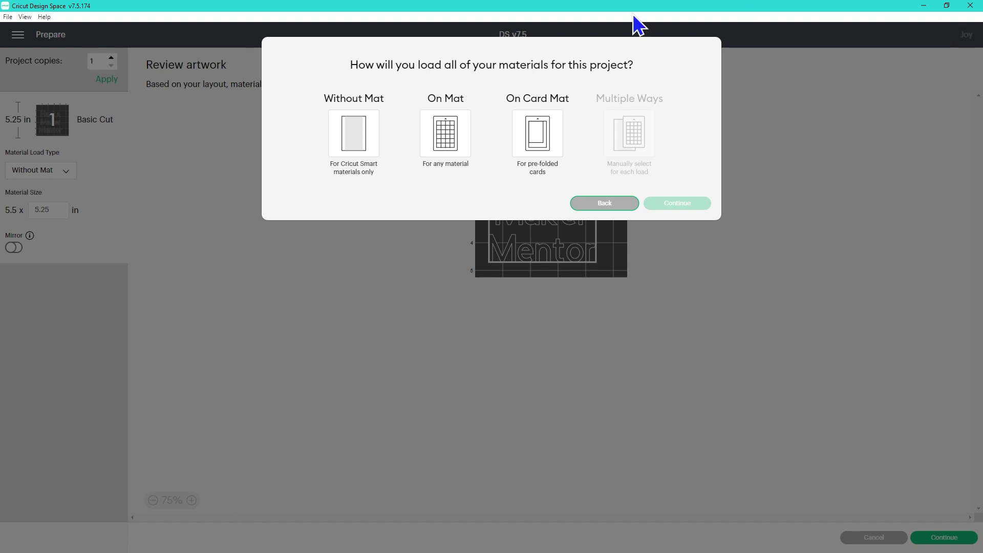
click(449, 148)
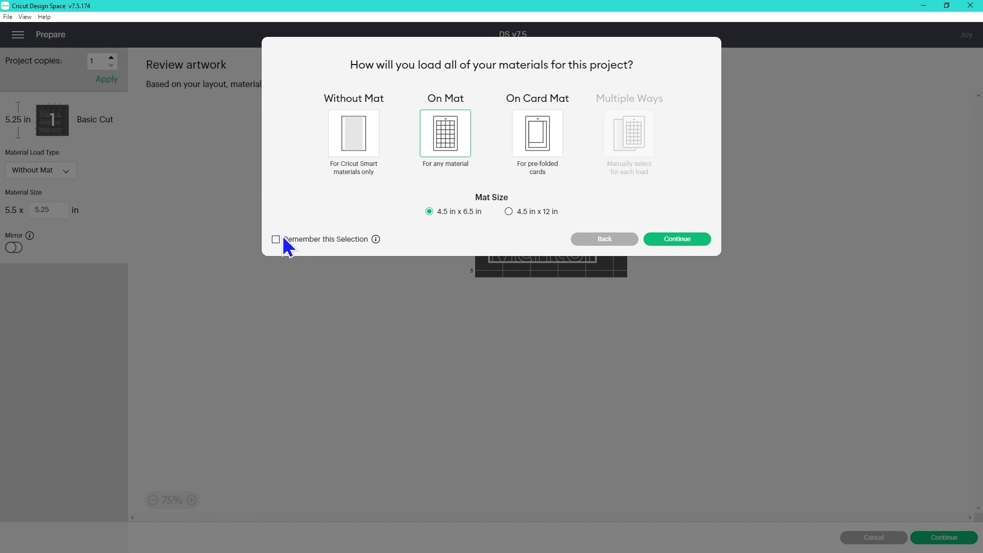
mouse_move(376, 242)
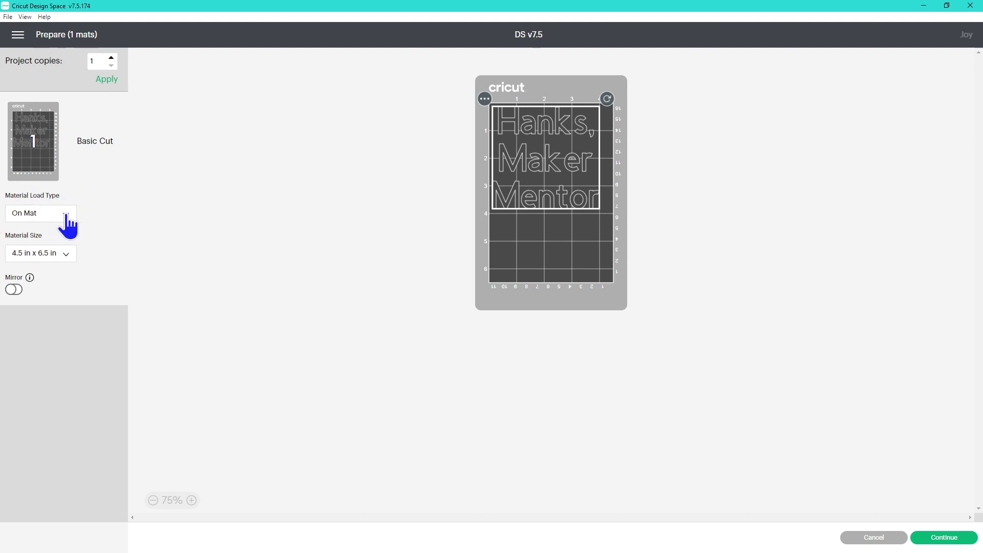
Check the material load type choices, then go to the Upload page with recent uploads
click(66, 215)
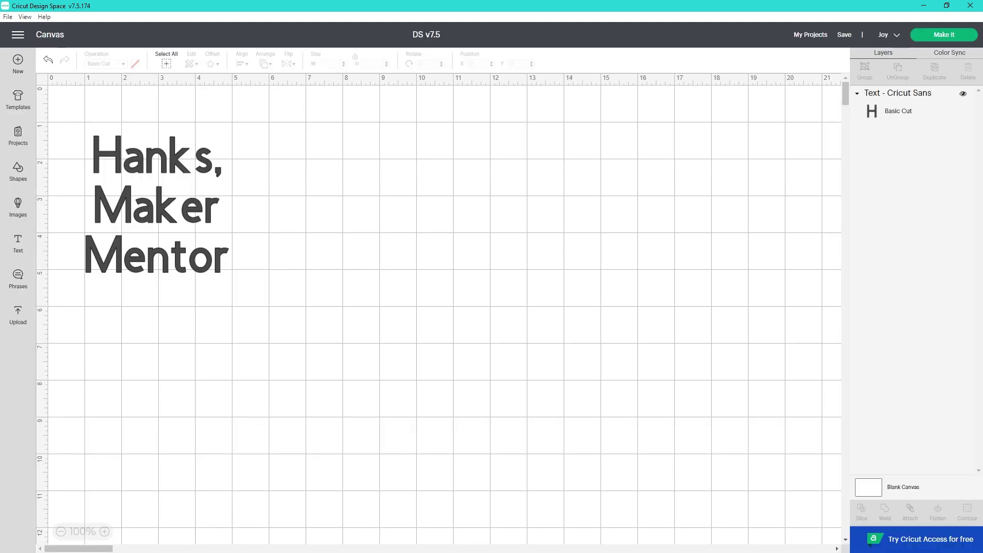
click(20, 322)
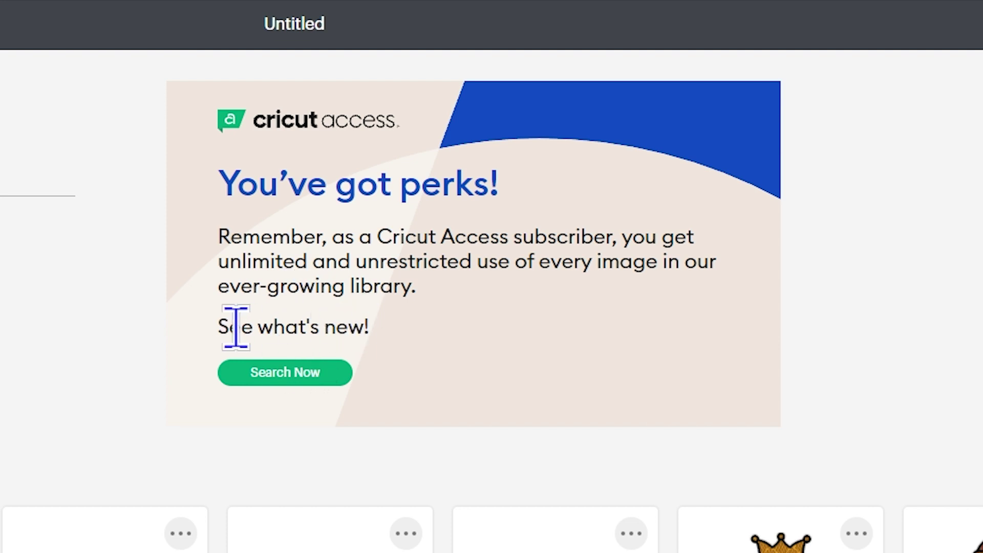
Preview the image search and Pattern fill option, then begin an Image upload
click(275, 377)
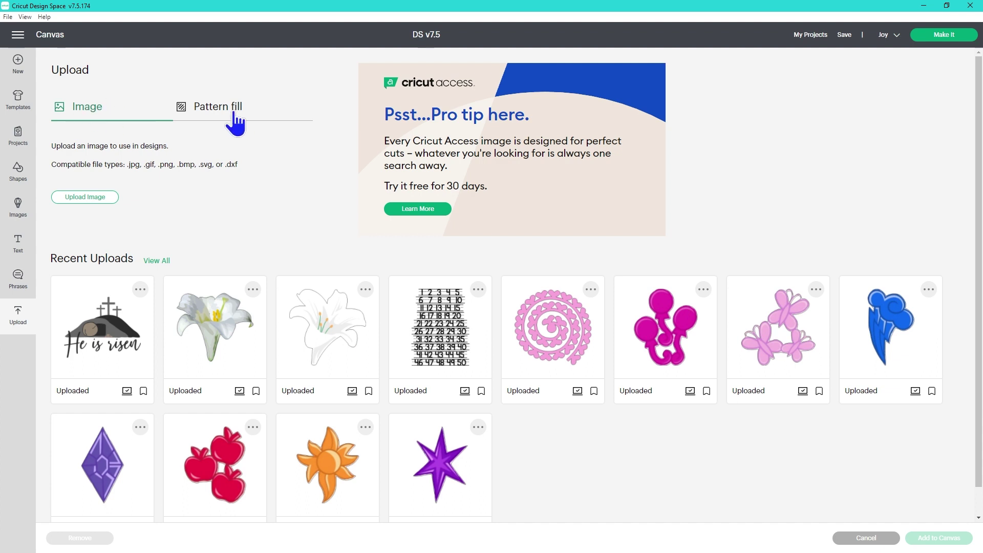
click(224, 111)
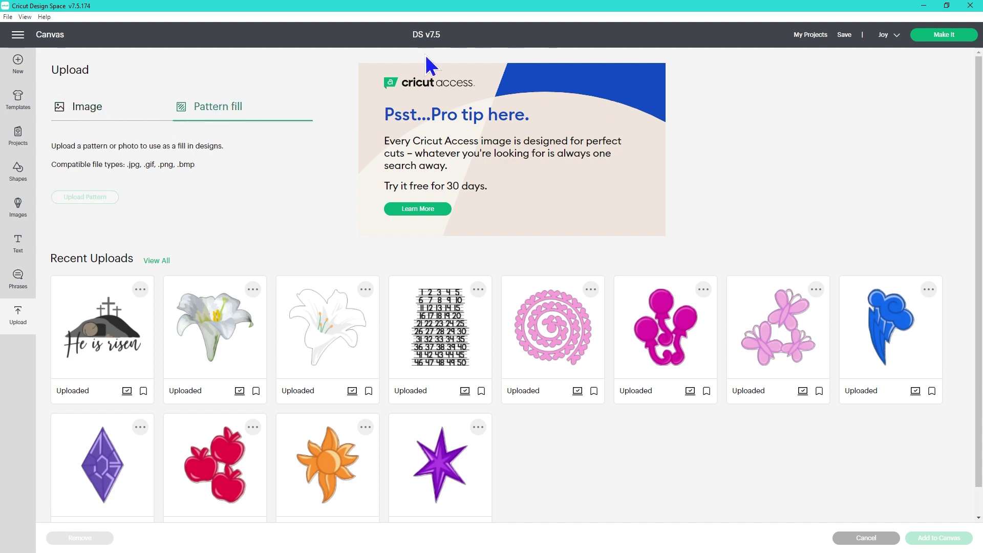
click(87, 107)
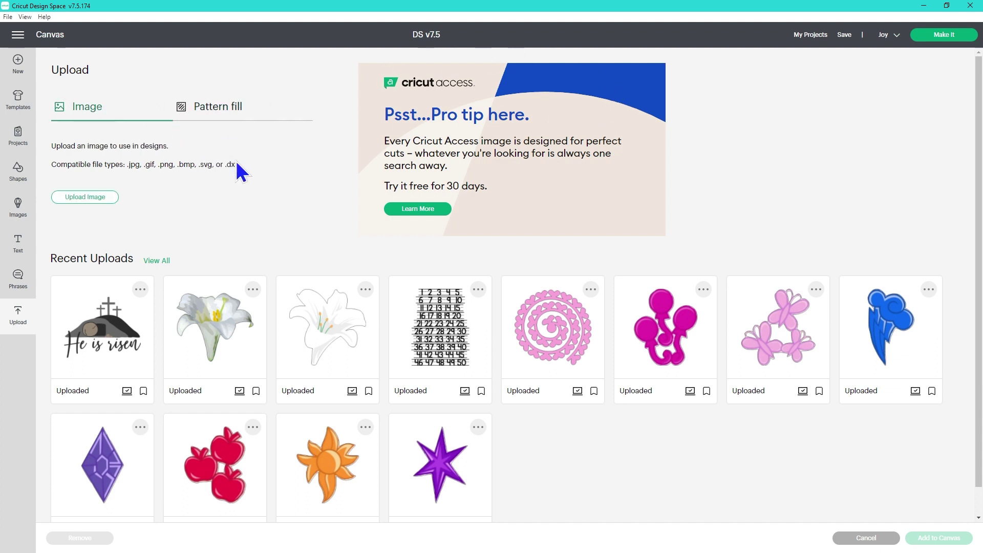
click(81, 198)
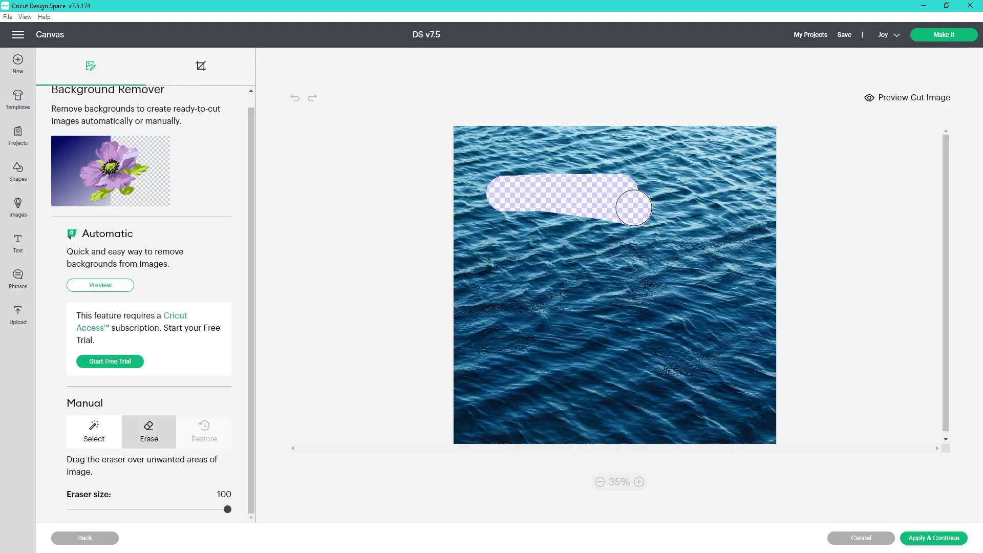
Erase two patches of the water photo, set the eraser size to 1, and select Restore
mouse_move(630, 204)
mouse_down()
mouse_move(573, 221)
mouse_move(568, 231)
mouse_move(586, 243)
mouse_move(420, 269)
mouse_move(608, 276)
mouse_move(446, 301)
mouse_move(523, 302)
mouse_move(460, 291)
mouse_move(619, 309)
mouse_move(499, 317)
mouse_move(523, 328)
mouse_move(587, 327)
mouse_up()
mouse_move(709, 244)
mouse_down()
mouse_move(693, 270)
mouse_move(709, 266)
mouse_move(697, 311)
mouse_move(722, 285)
mouse_move(845, 282)
mouse_up()
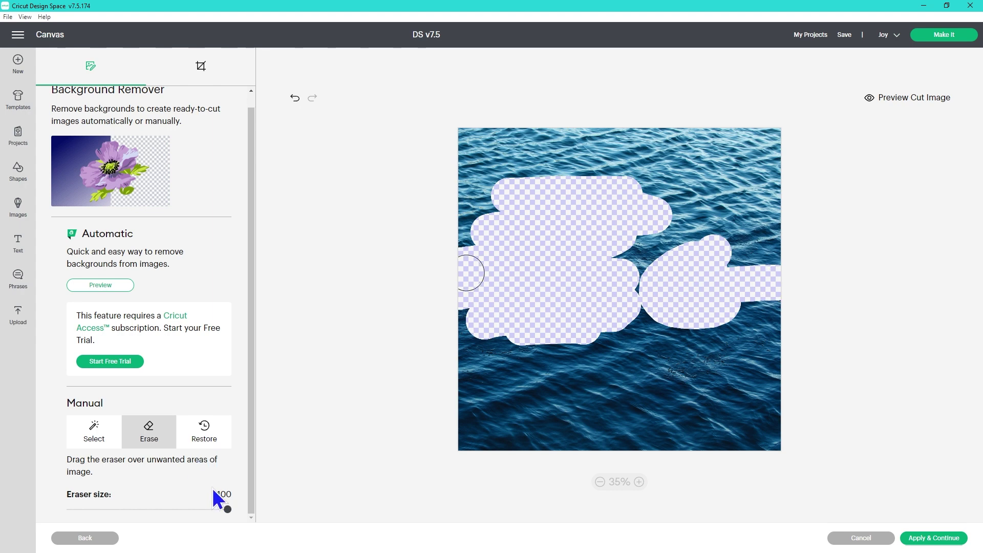
drag(223, 509, 57, 507)
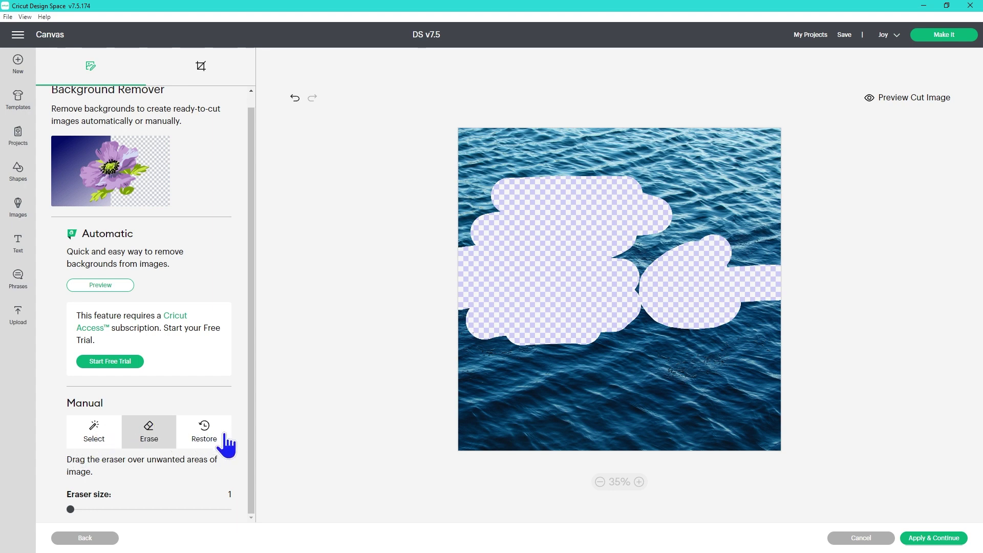
click(205, 435)
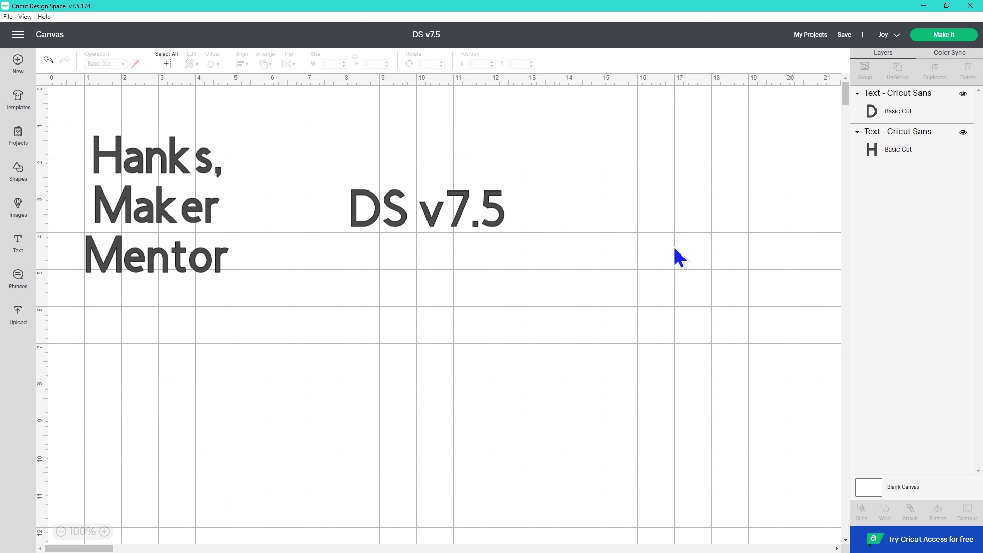
Use Save As to save a copy of the project, titled 'DS v7.5 - 1'
click(845, 36)
click(870, 62)
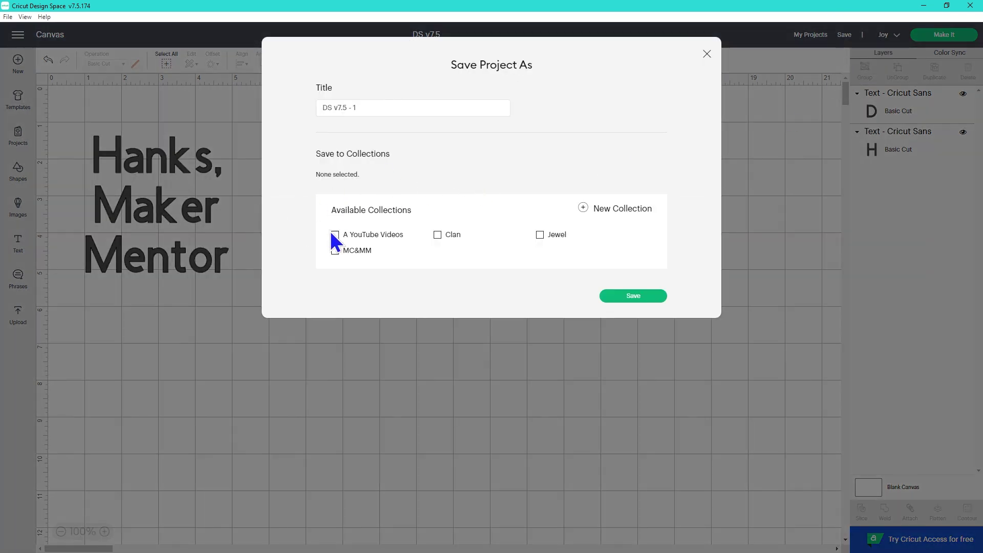